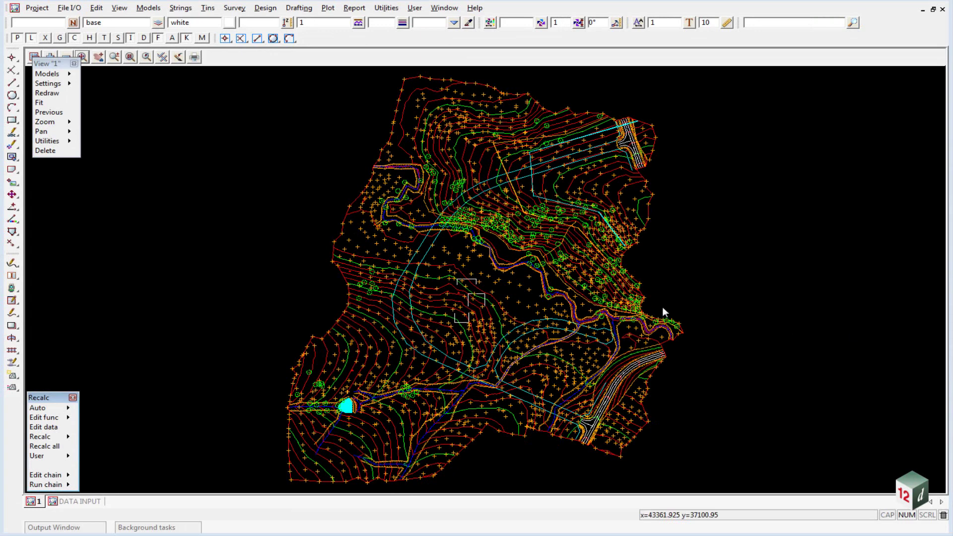
Open the Tag Tree manager from Project > Management > Tags.
{"action": "left_click", "coordinate": [34, 9]}
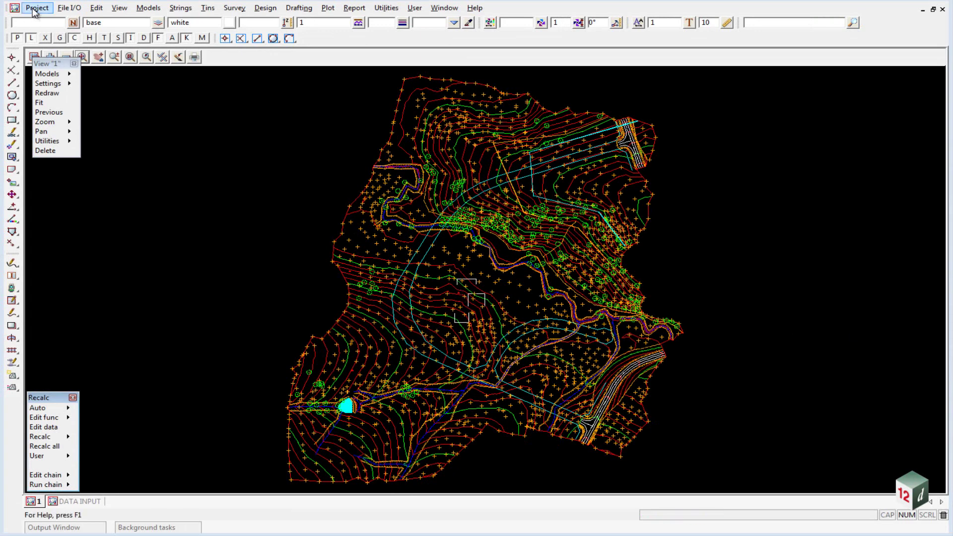
{"action": "mouse_move", "coordinate": [63, 87]}
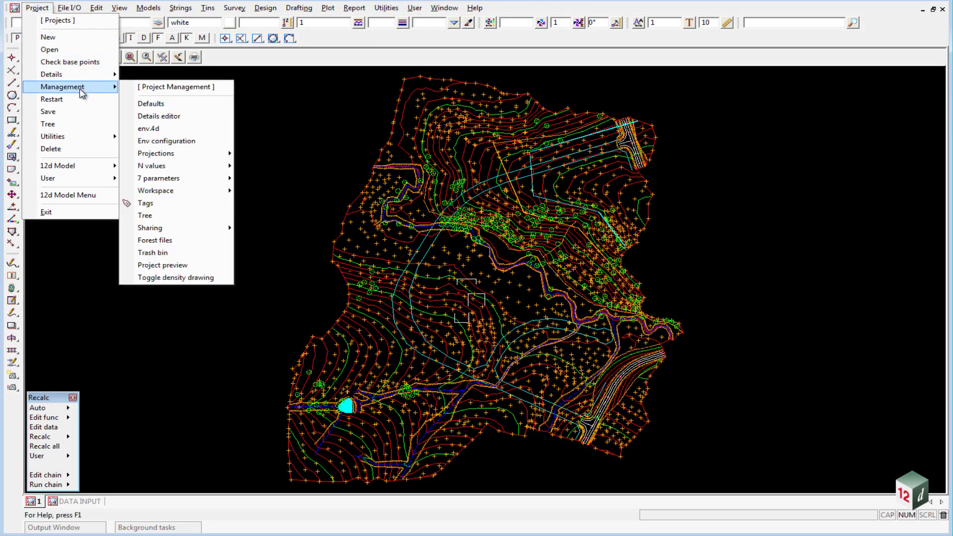
{"action": "left_click", "coordinate": [200, 205]}
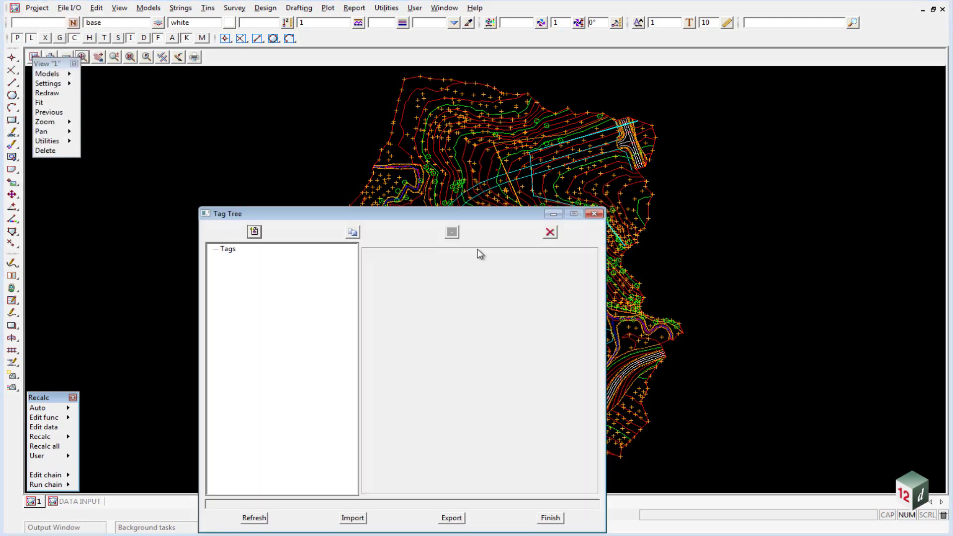
Add a new tag under the root Tags entry and rename it SURVEY DATA.
{"action": "left_click", "coordinate": [228, 253]}
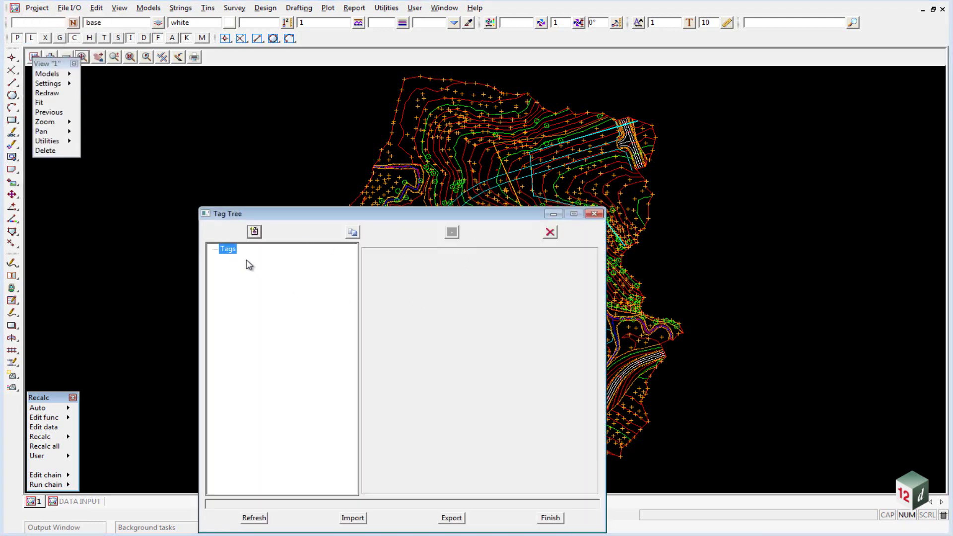
{"action": "left_click", "coordinate": [254, 232]}
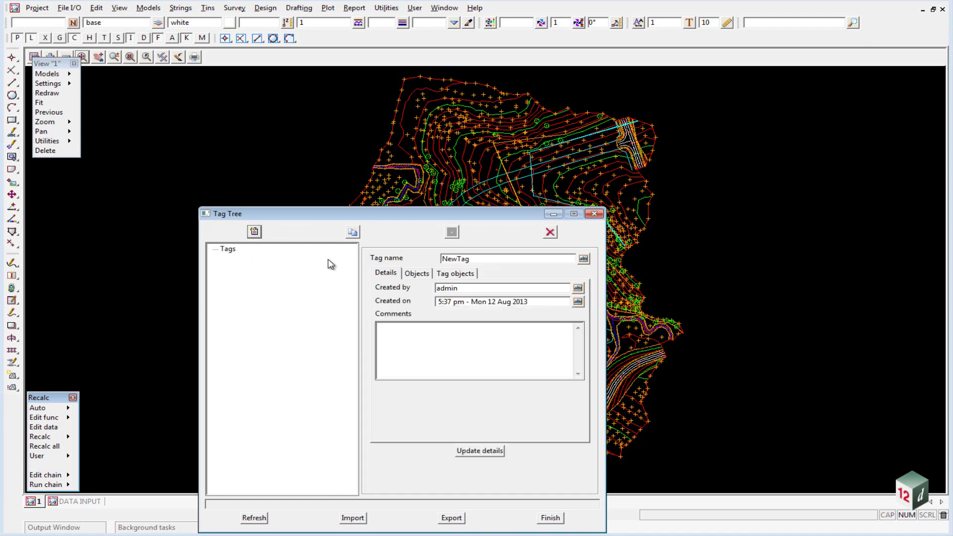
{"action": "left_click_drag", "start_coordinate": [489, 258], "coordinate": [365, 257]}
{"action": "type", "text": "SURVEY "}
{"action": "type", "text": "DATA"}
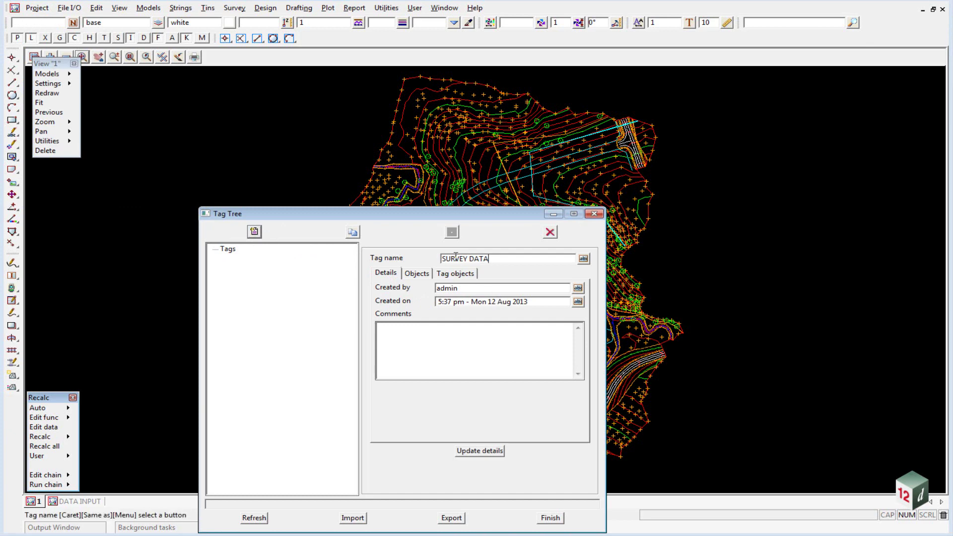
{"action": "left_click", "coordinate": [474, 451]}
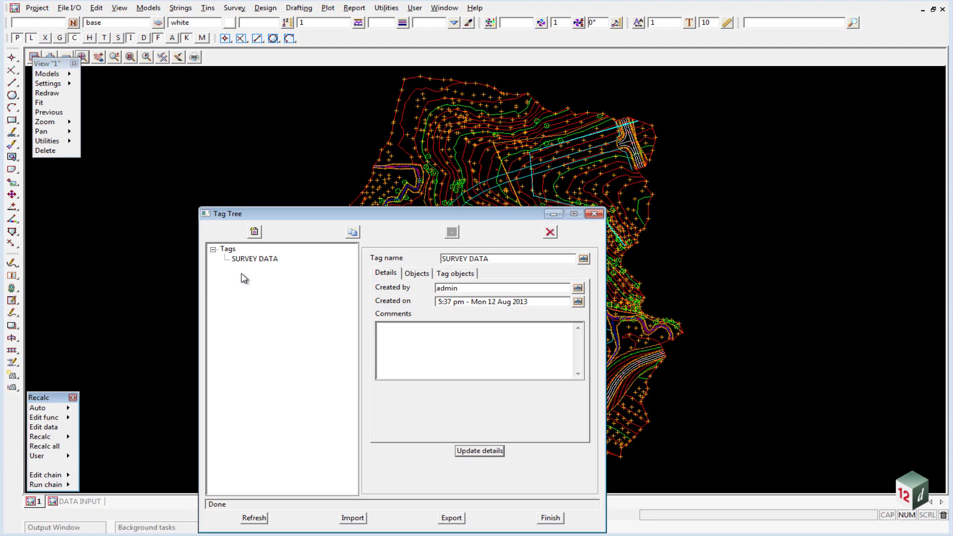
Tag all view 1 data to SURVEY DATA and save the tag details.
{"action": "left_click", "coordinate": [453, 275]}
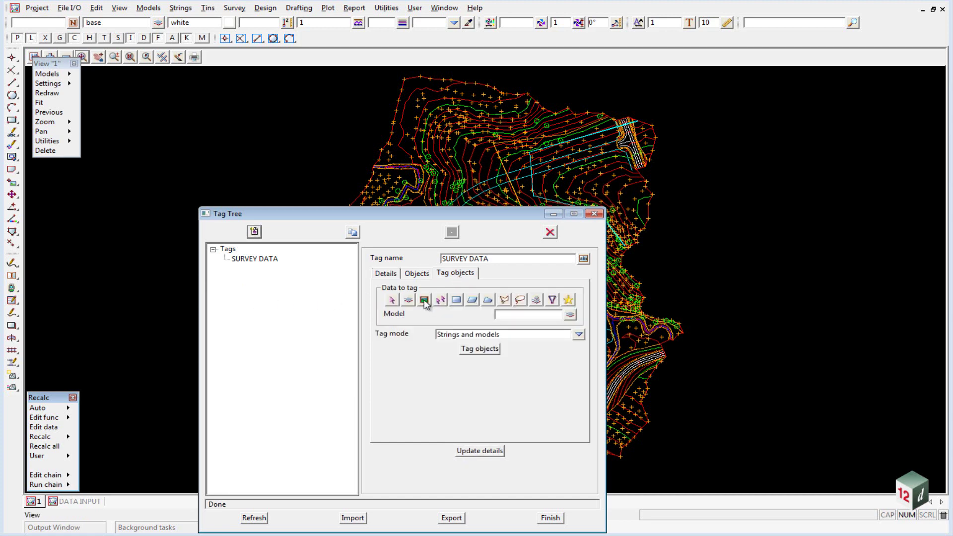
{"action": "left_click", "coordinate": [425, 301]}
{"action": "left_click", "coordinate": [569, 314]}
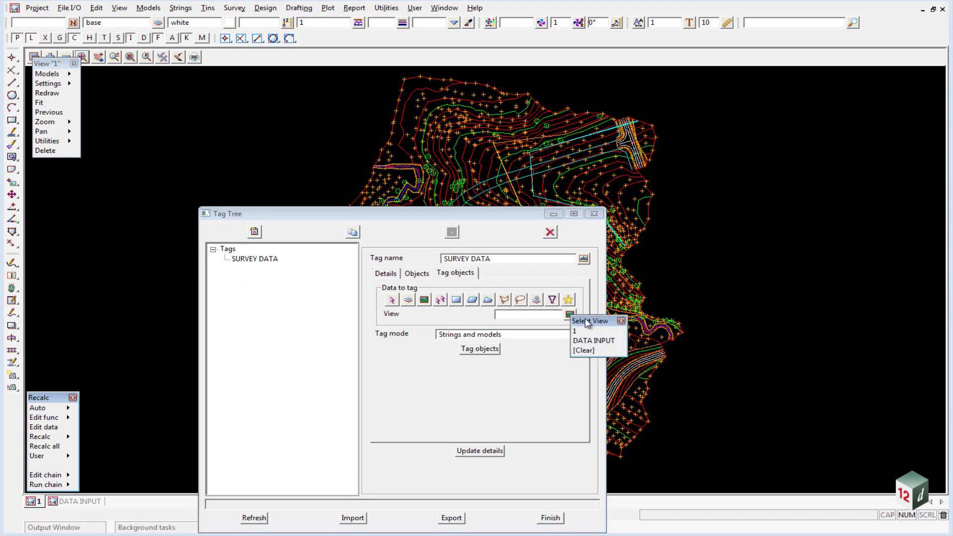
{"action": "left_click", "coordinate": [589, 331]}
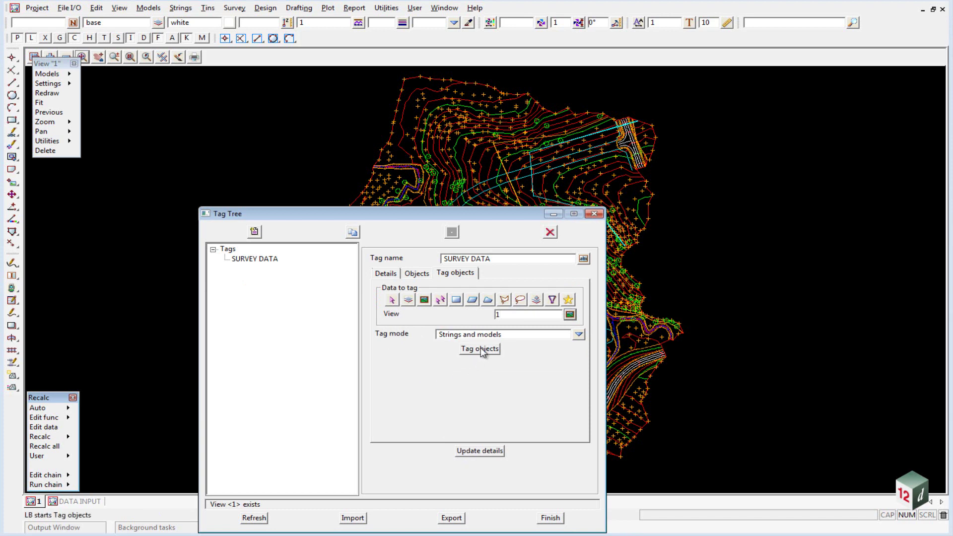
{"action": "left_click", "coordinate": [480, 348]}
{"action": "left_click", "coordinate": [479, 450]}
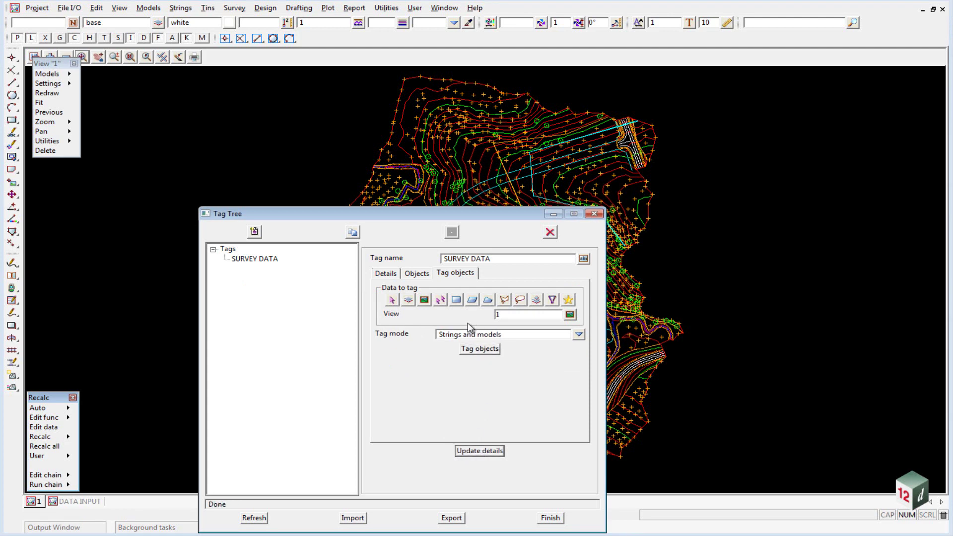
Close the Tag Tree and remove all survey and tin models from view 1.
{"action": "left_click", "coordinate": [551, 518]}
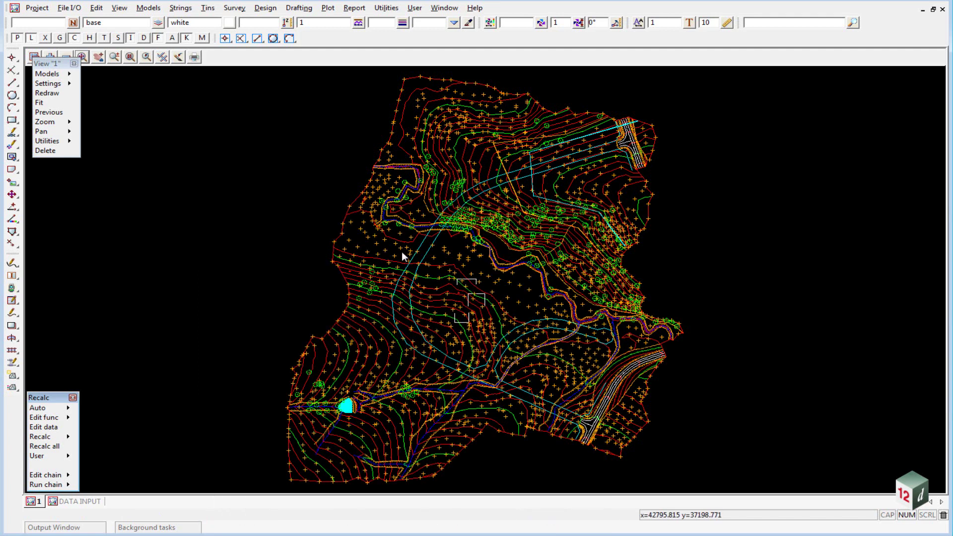
{"action": "left_click", "coordinate": [73, 64]}
{"action": "left_click_drag", "start_coordinate": [95, 87], "coordinate": [126, 233]}
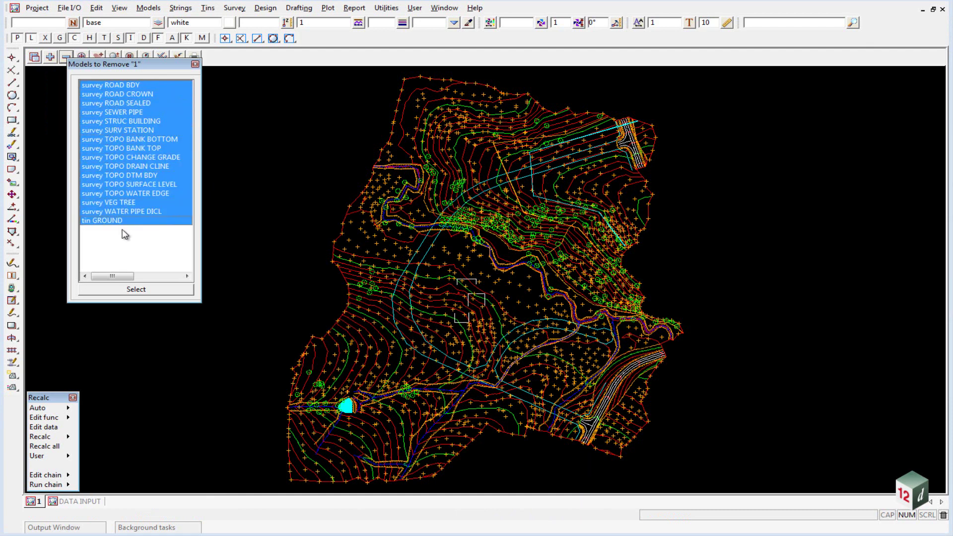
{"action": "left_click", "coordinate": [125, 291]}
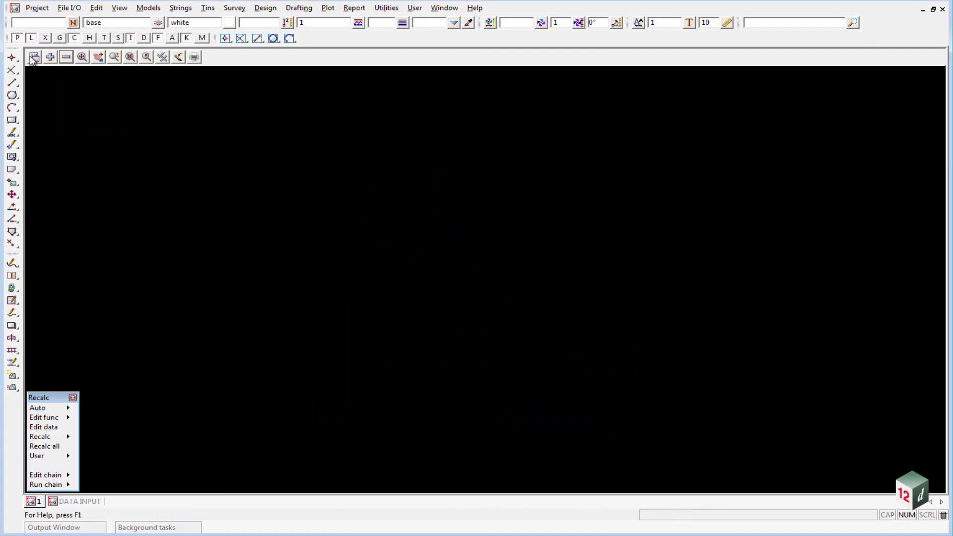
Add the SURVEY DATA tagged models back into view 1.
{"action": "left_click", "coordinate": [33, 57]}
{"action": "left_click", "coordinate": [46, 72]}
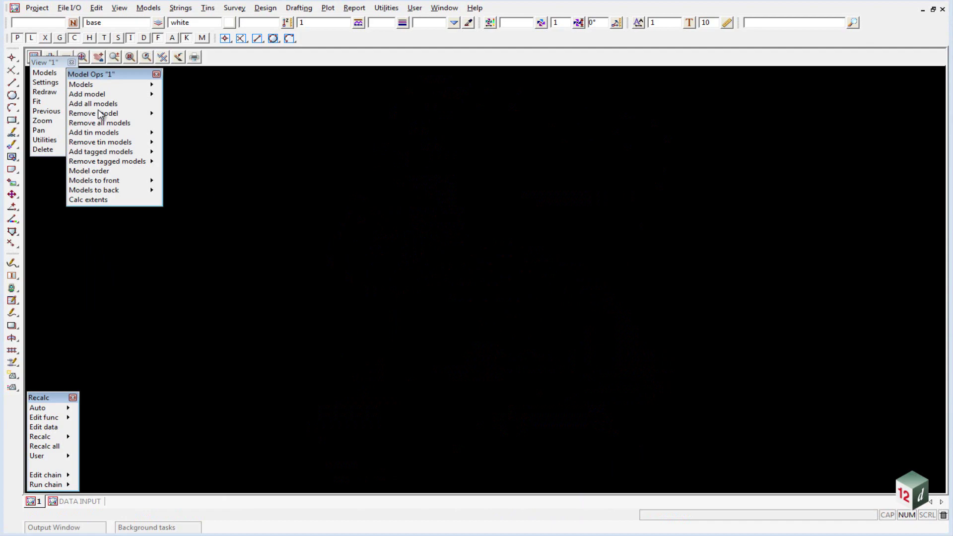
{"action": "left_click", "coordinate": [139, 151]}
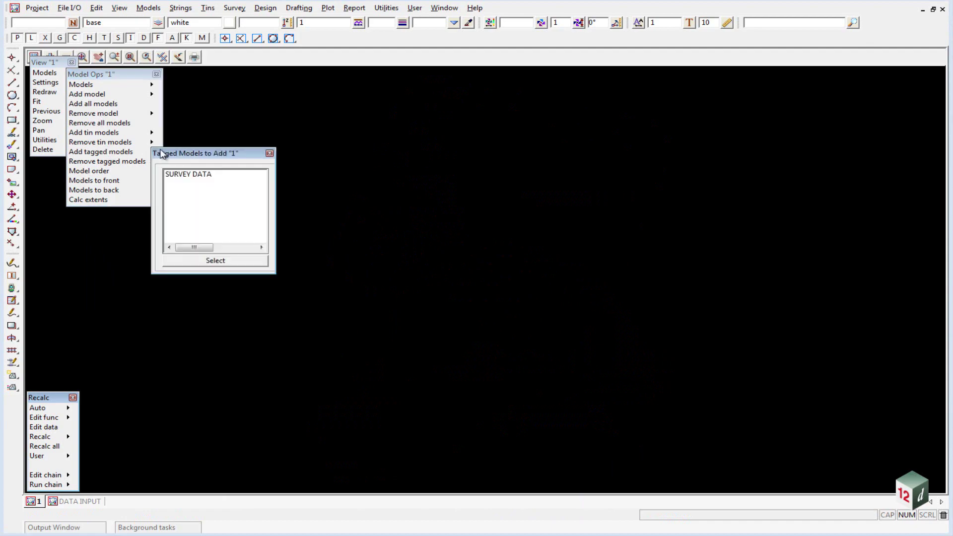
{"action": "double_click", "coordinate": [198, 179]}
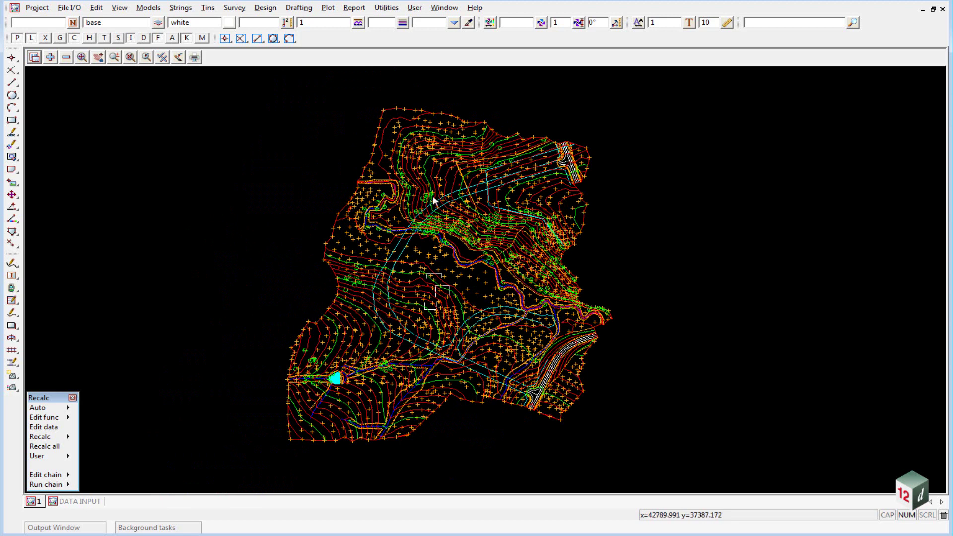
Reopen the Tag Tree and select the SURVEY DATA tag to view its details.
{"action": "left_click", "coordinate": [37, 8]}
{"action": "mouse_move", "coordinate": [62, 87]}
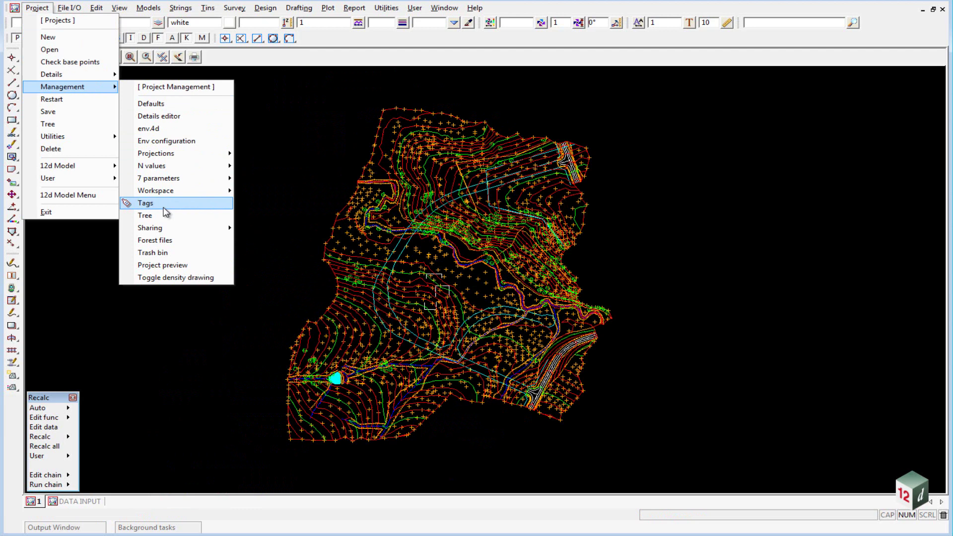
{"action": "left_click", "coordinate": [165, 210]}
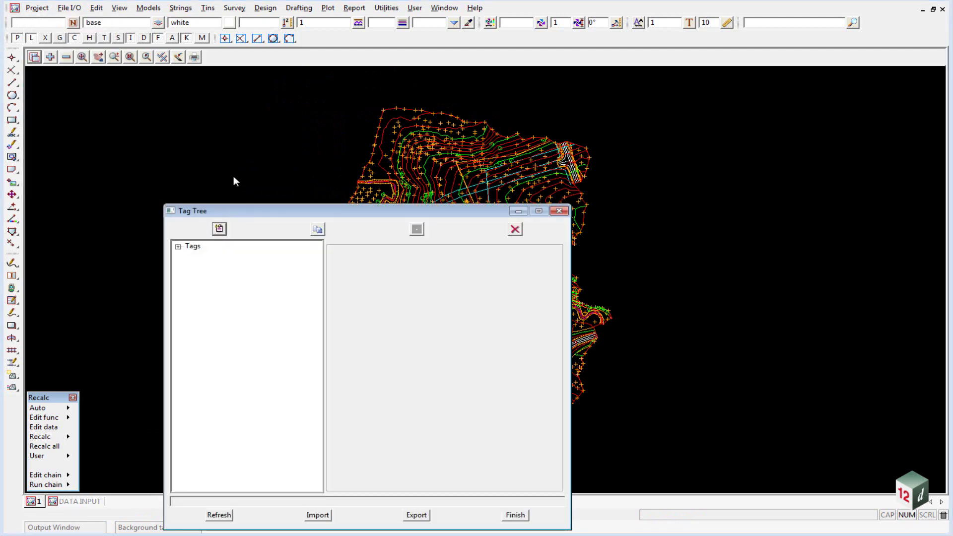
{"action": "left_click", "coordinate": [181, 146]}
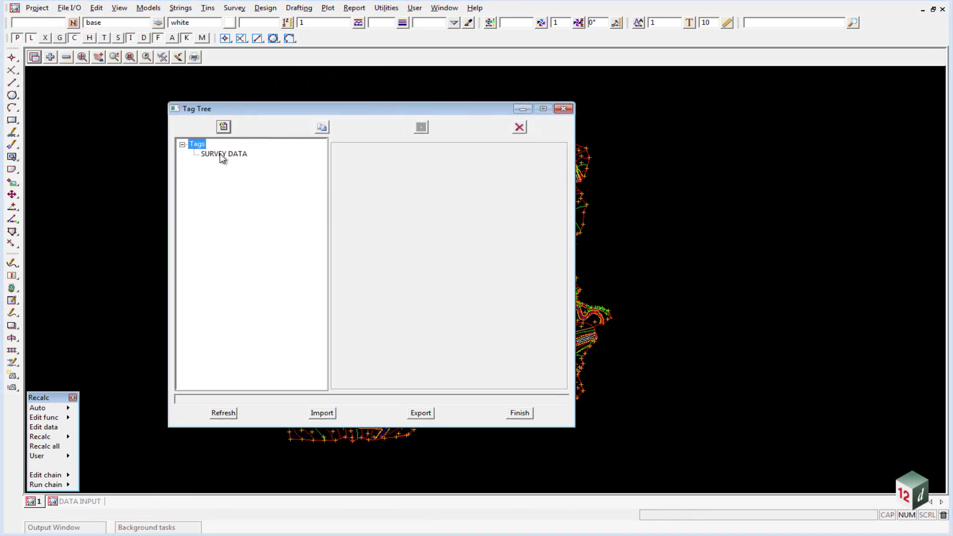
{"action": "left_click", "coordinate": [221, 156]}
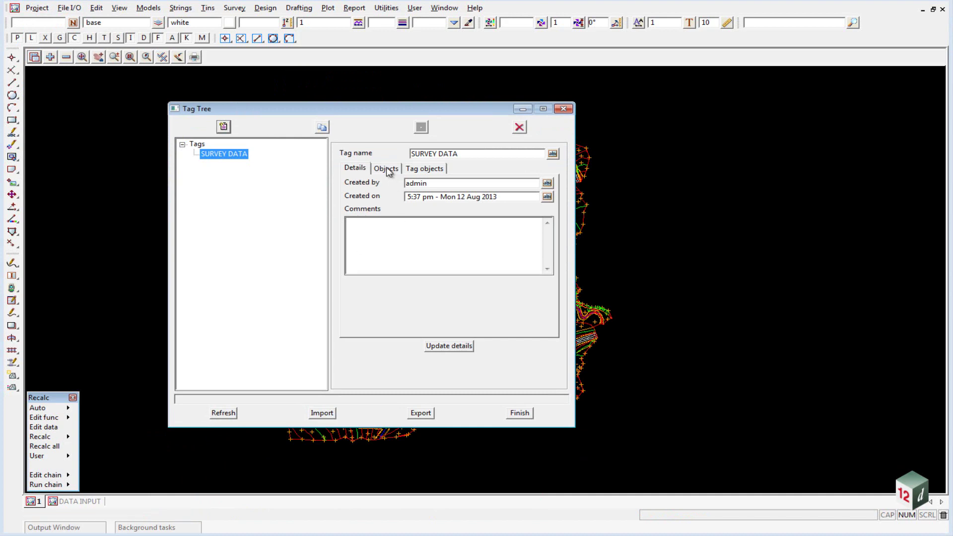
Retrieve the SURVEY DATA tag's object list of survey models, TBL and TBR strings.
{"action": "left_click", "coordinate": [388, 172]}
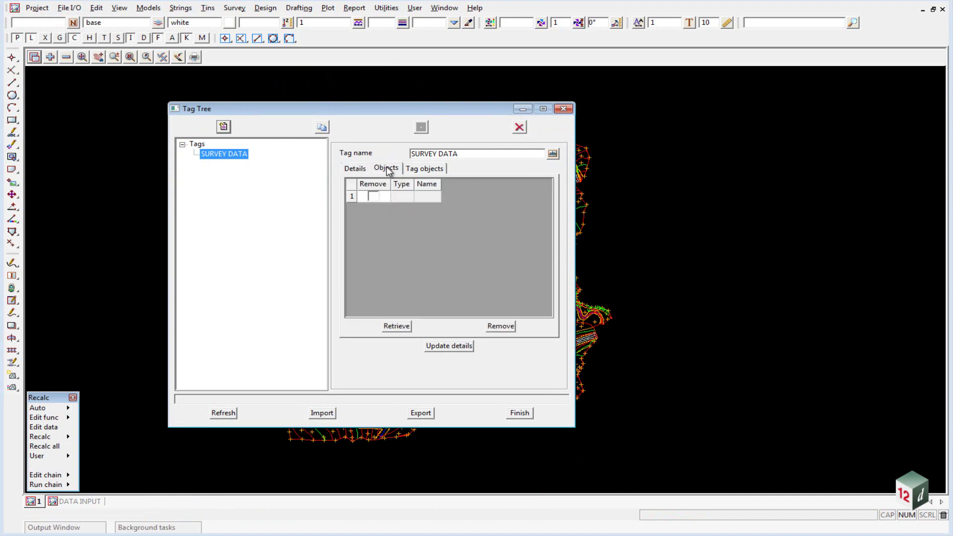
{"action": "left_click", "coordinate": [400, 327]}
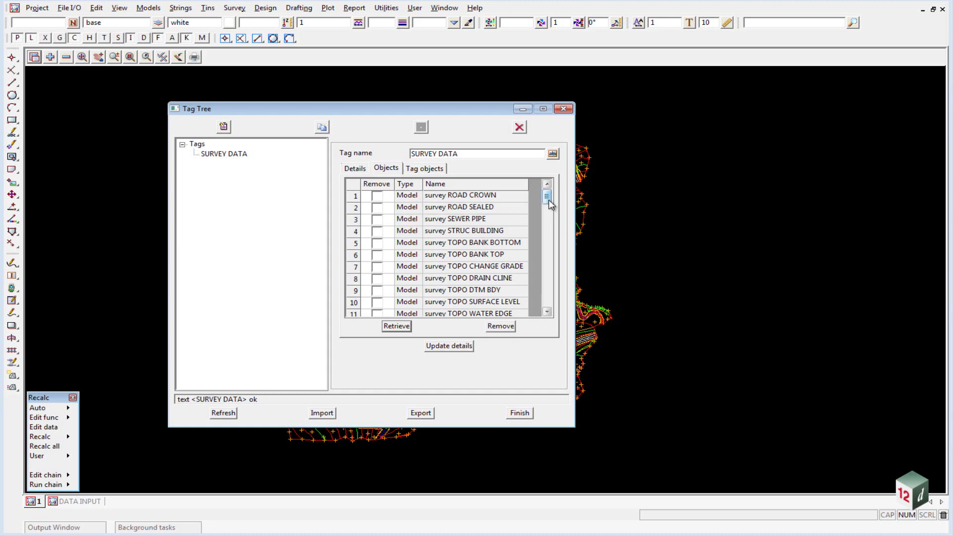
{"action": "left_click_drag", "start_coordinate": [547, 196], "coordinate": [542, 302]}
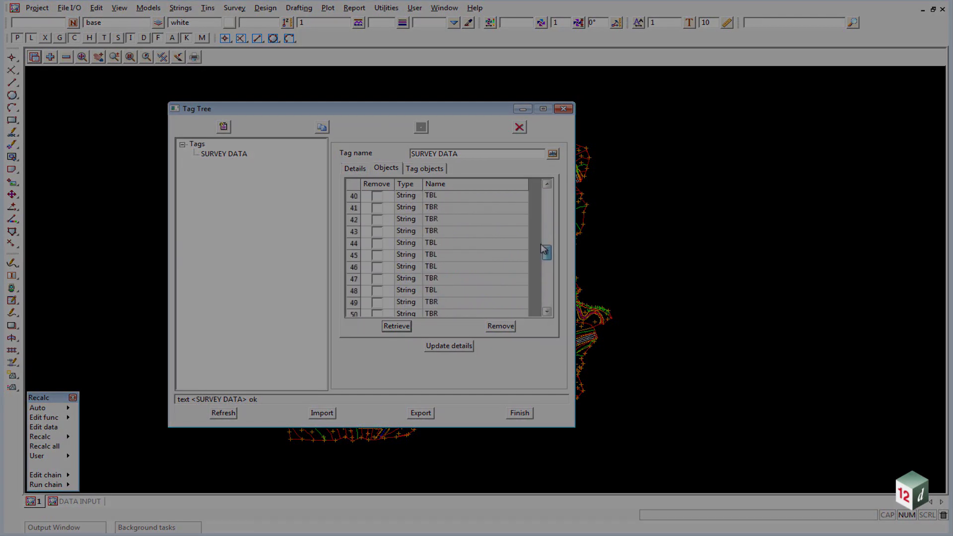